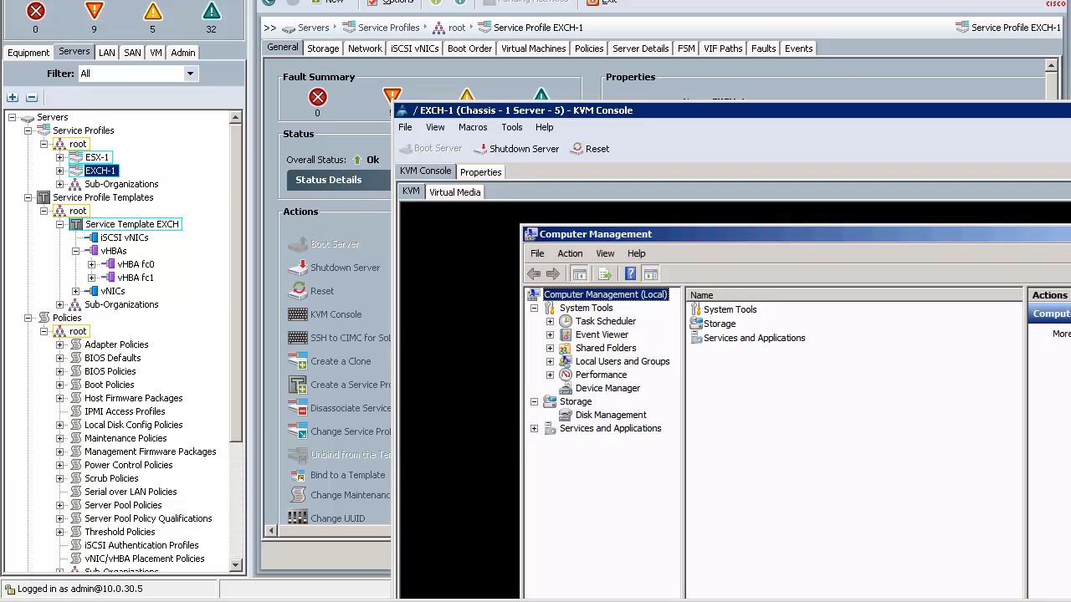
Switch to Firefox, search the exported SF-PROD.xml configuration for EXCH-1, and examine its service profile definition.
mouse_move(201, 601)
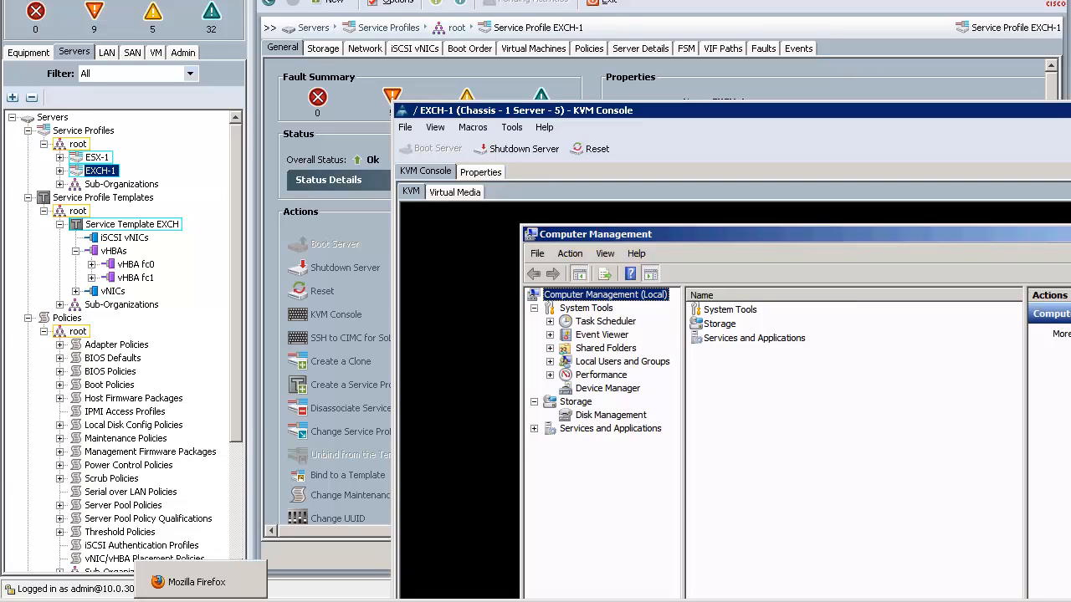
left_click(186, 52)
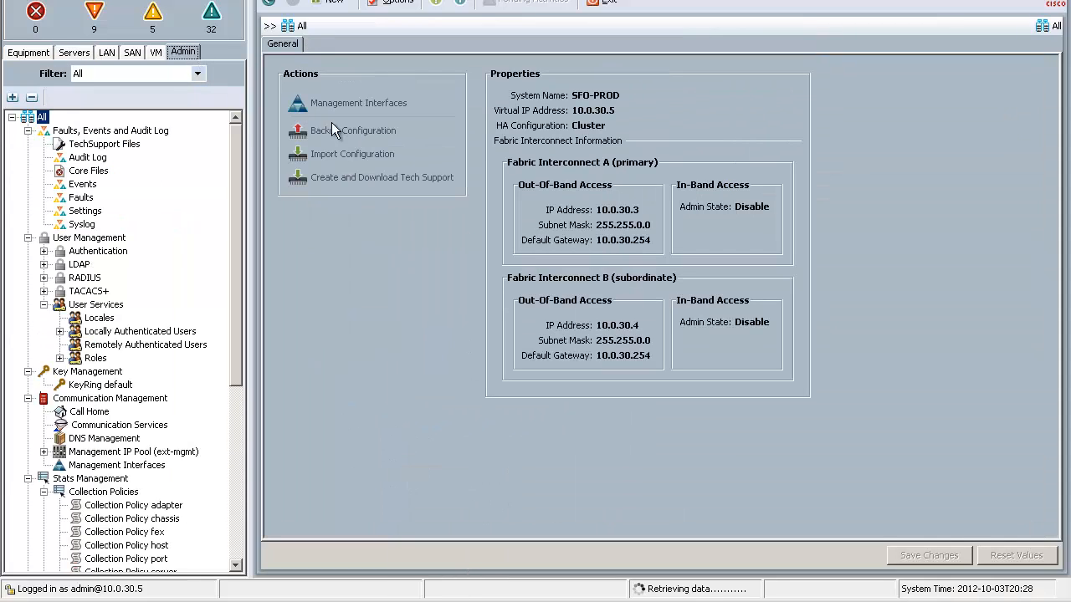
left_click(201, 600)
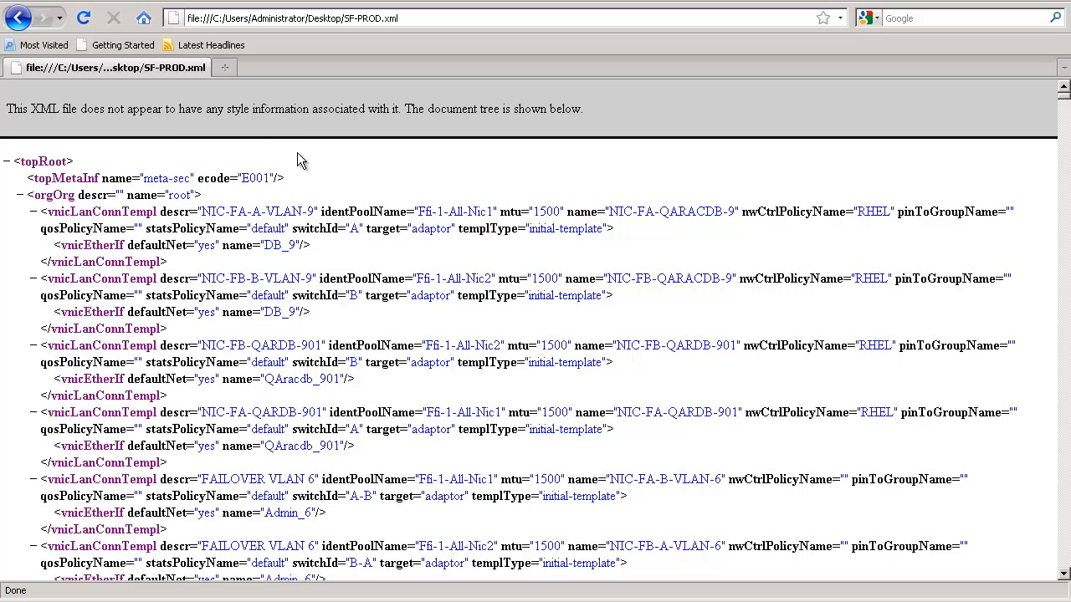
key("ctrl+f")
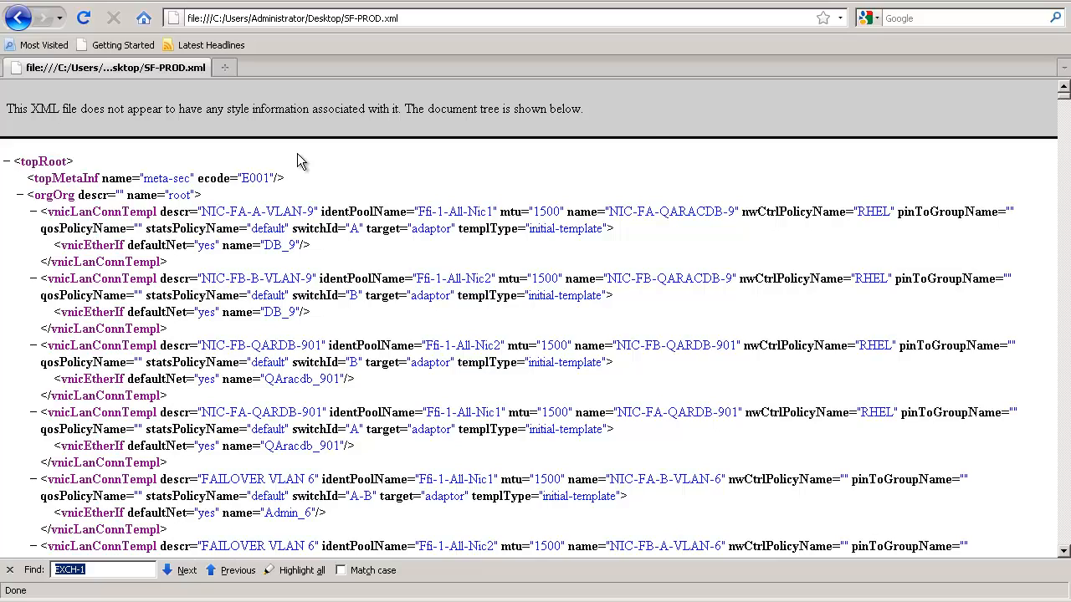
key("Return")
scroll(299, 154, "down", 6)
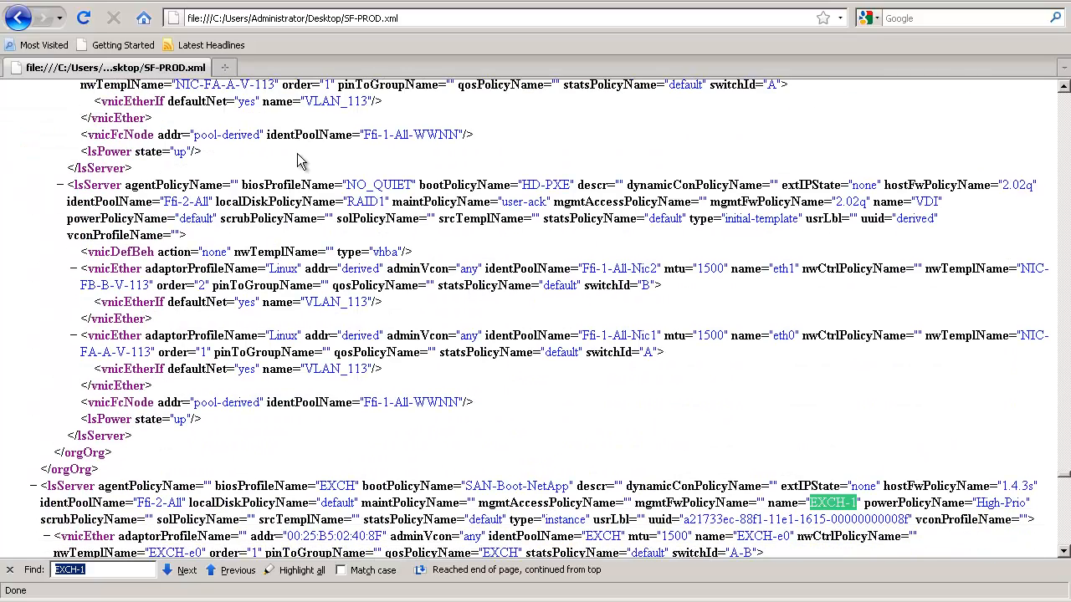
scroll(298, 154, "down", 3)
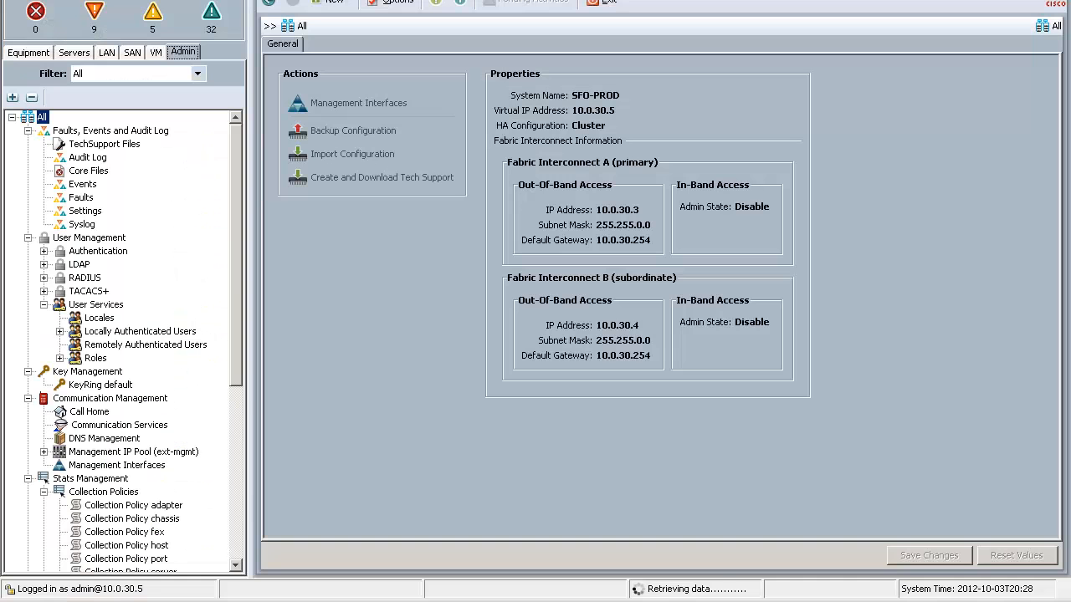
Switch to UCS Manager and review service template EXCH's boot order, BIOS policy and firmware policies.
left_click(76, 53)
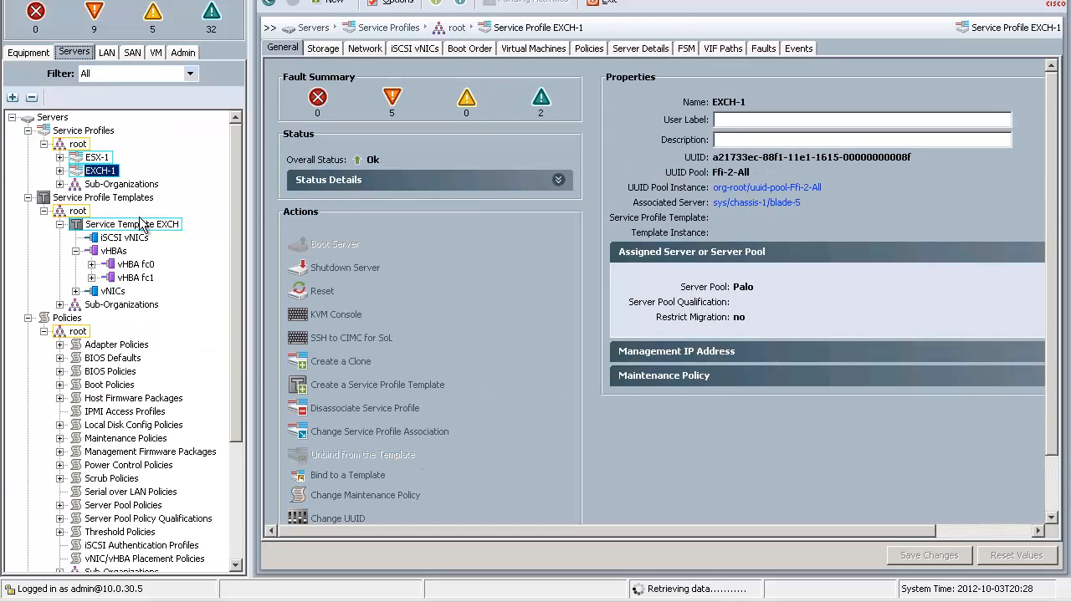
left_click(141, 232)
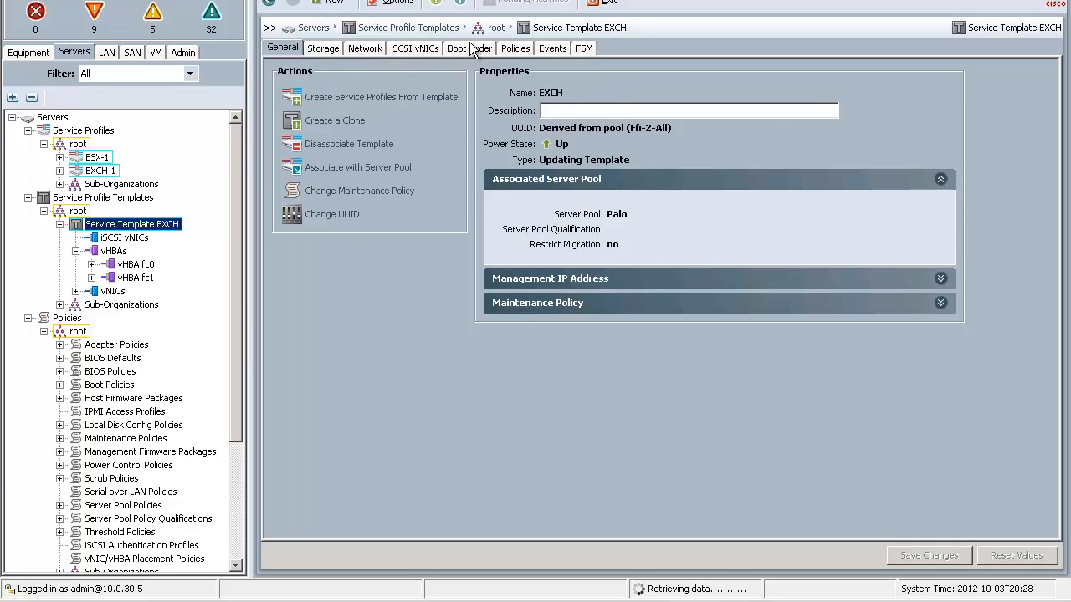
left_click(471, 48)
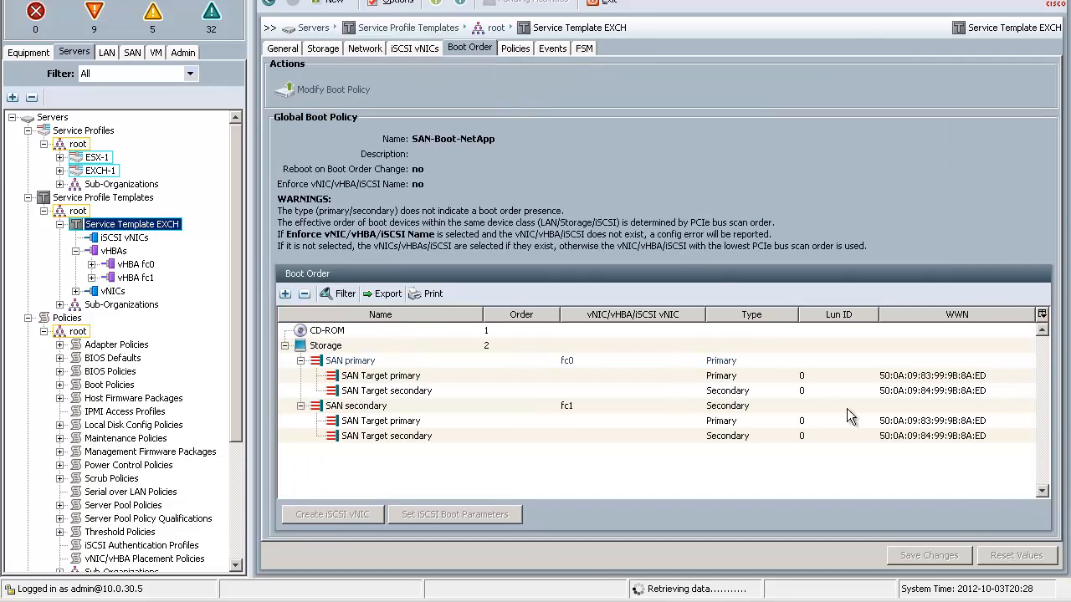
left_click(528, 52)
left_click(567, 115)
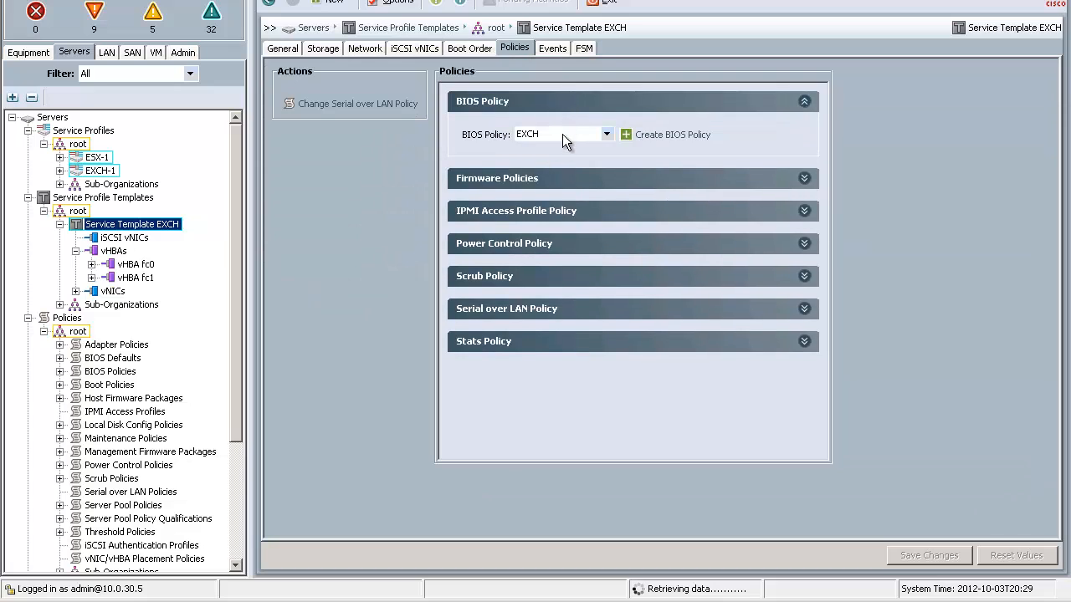
left_click(562, 174)
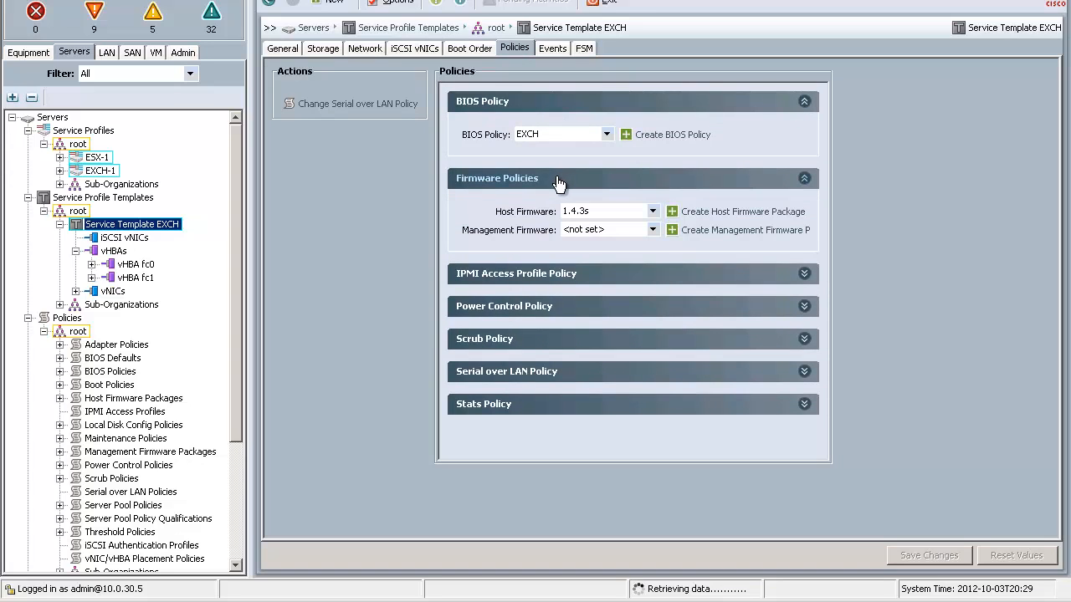
Review service template EXCH's vHBAs with all entries expanded, its general properties, and the members of server pool Palo.
left_click(331, 54)
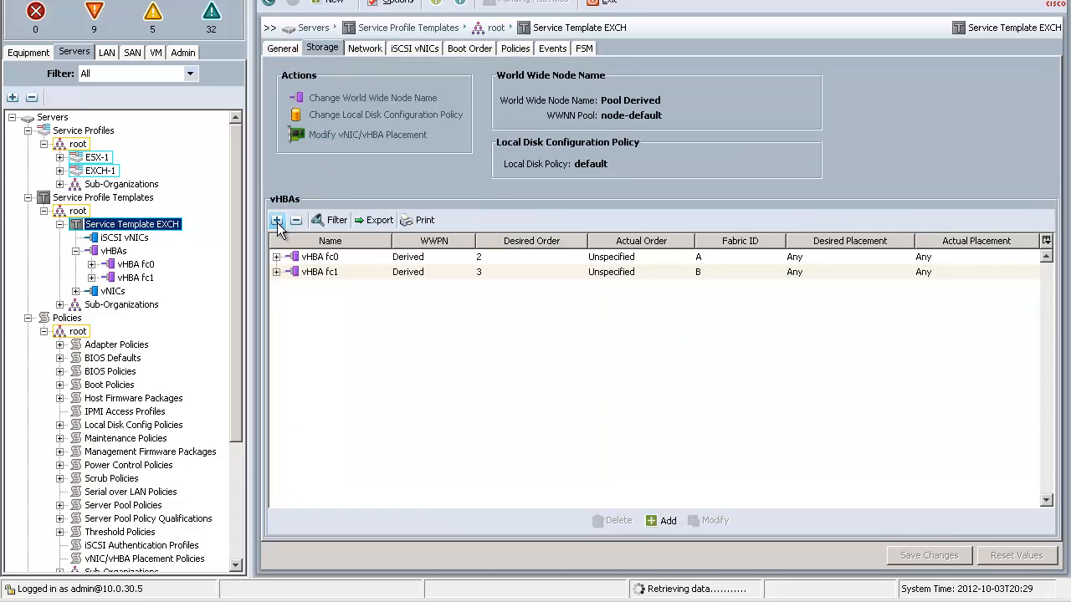
left_click(277, 221)
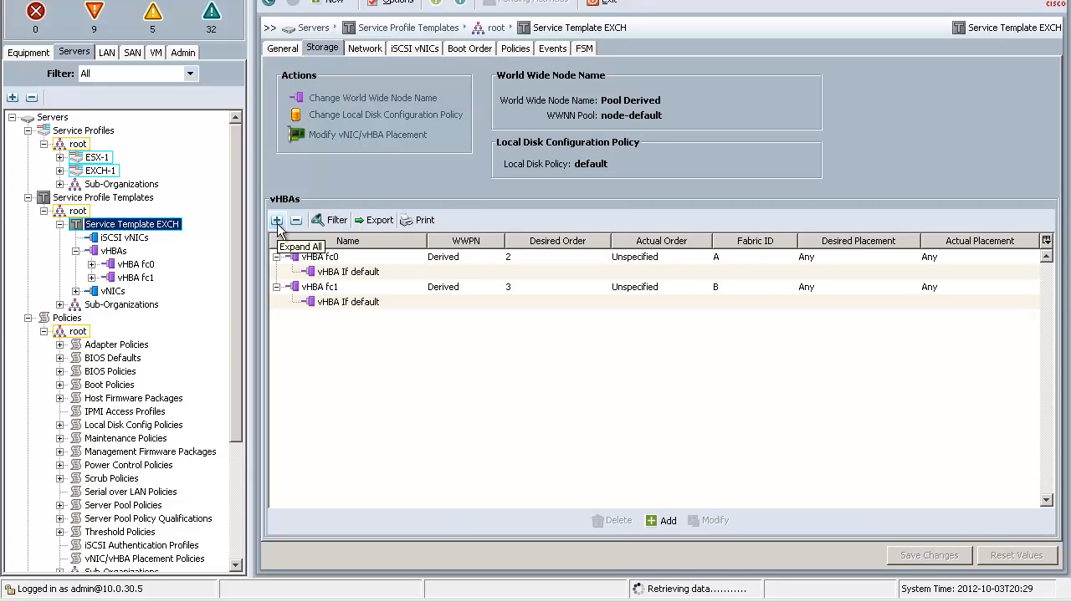
left_click(280, 48)
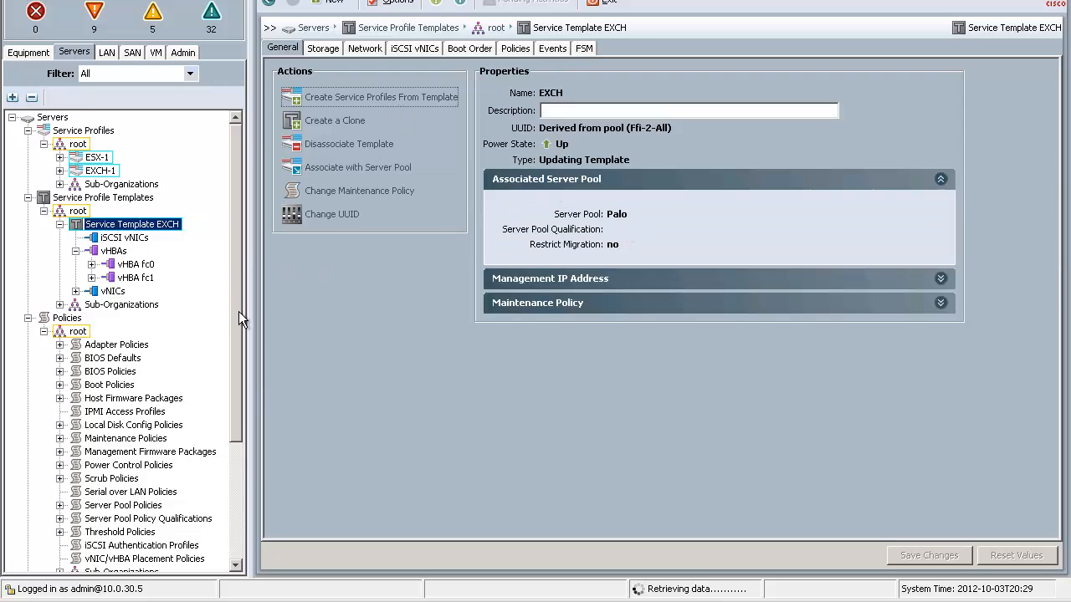
left_click_drag(238, 312, 225, 452)
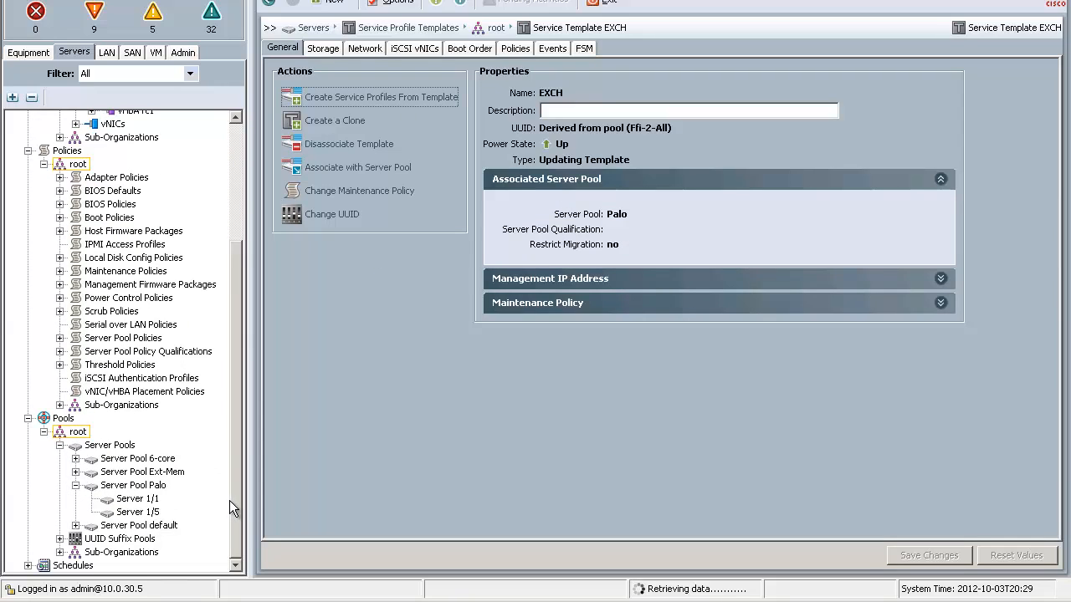
left_click_drag(235, 490, 243, 308)
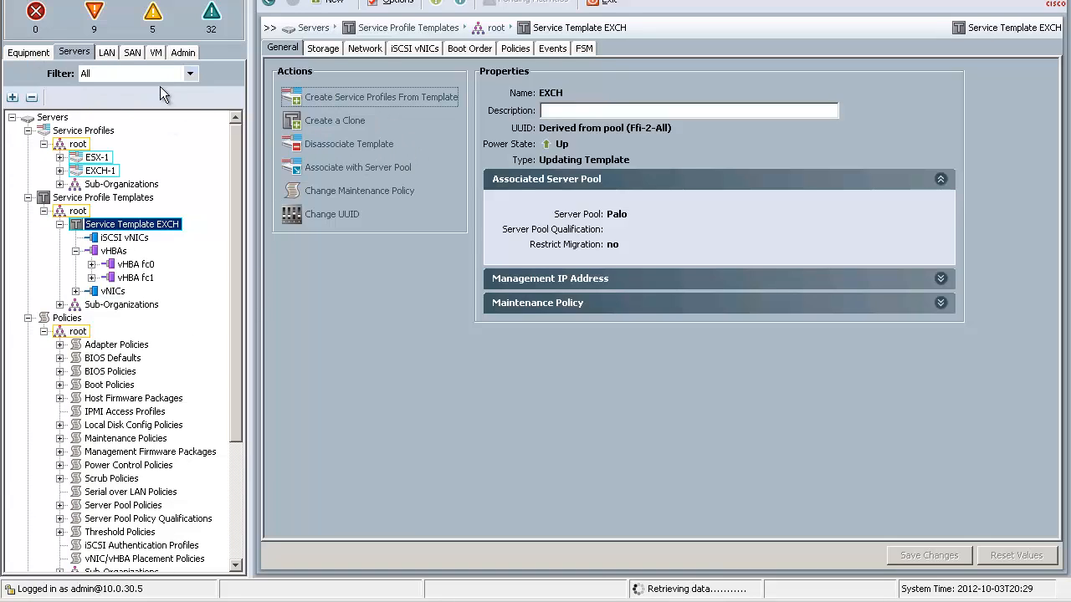
Decommission blade server 5 in chassis 1, the server associated with service profile EXCH-1, and dismiss the resulting dialogs.
left_click(108, 171)
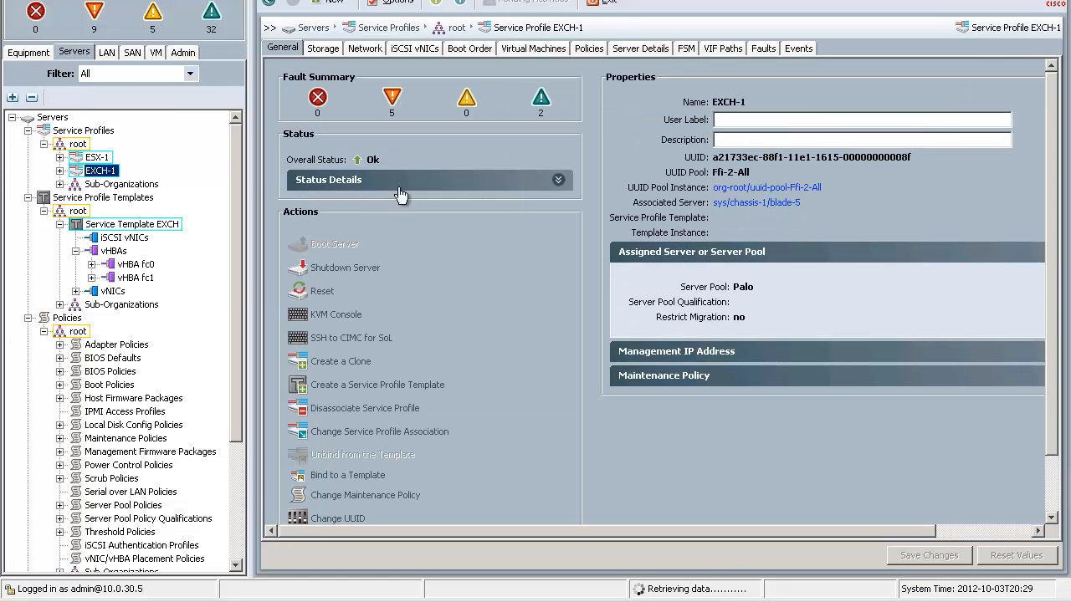
left_click(742, 203)
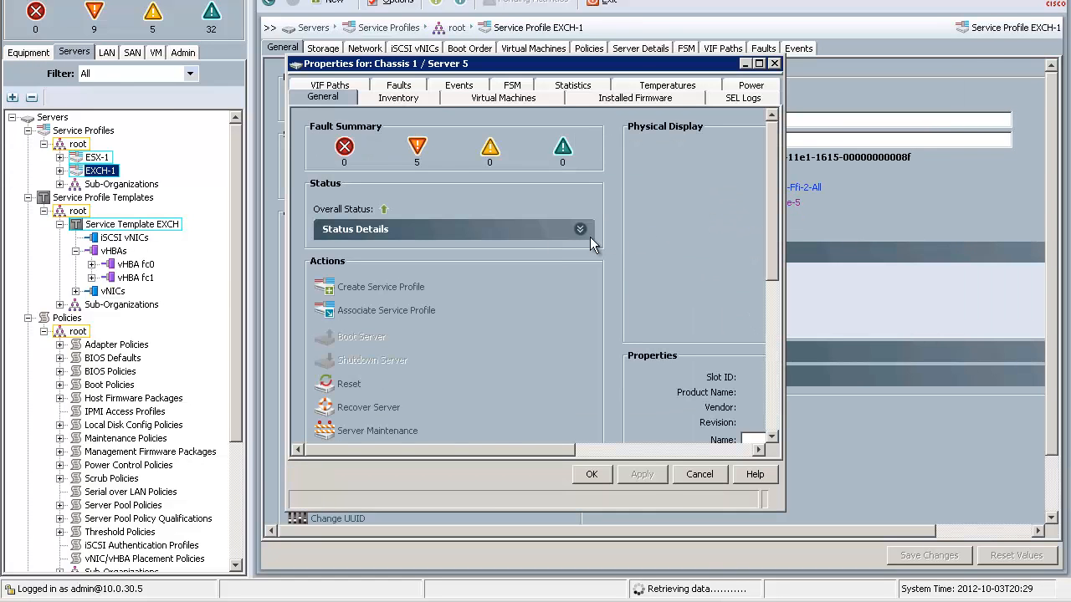
right_click(647, 246)
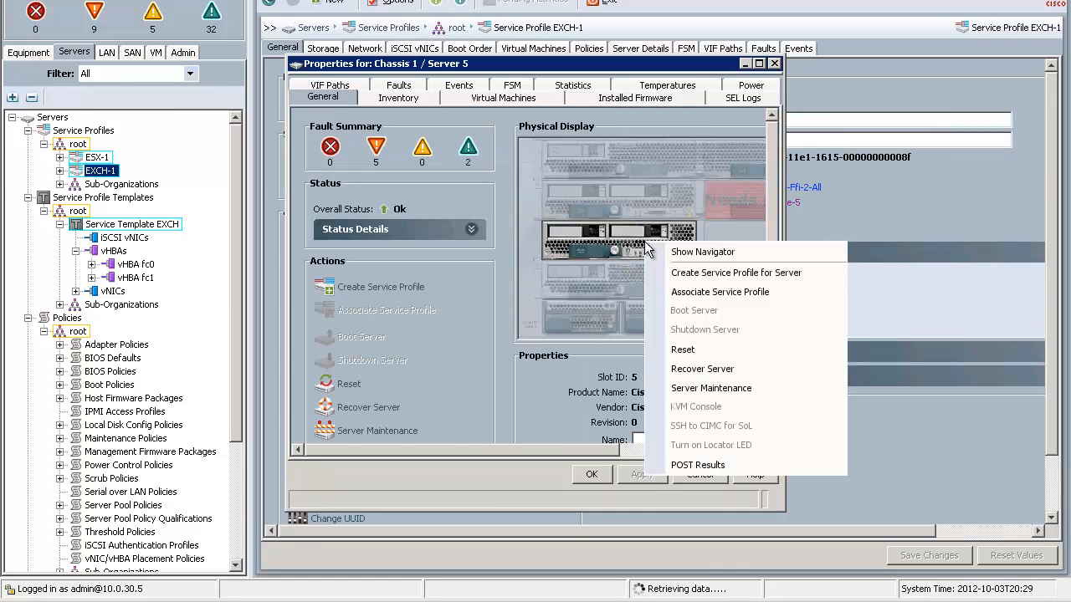
left_click(701, 390)
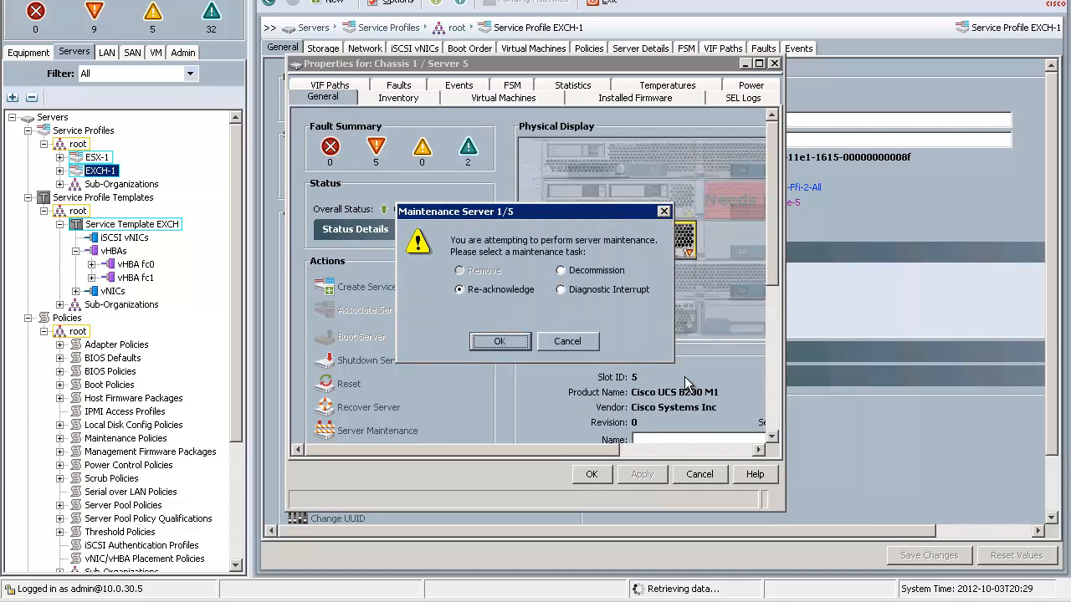
left_click(598, 271)
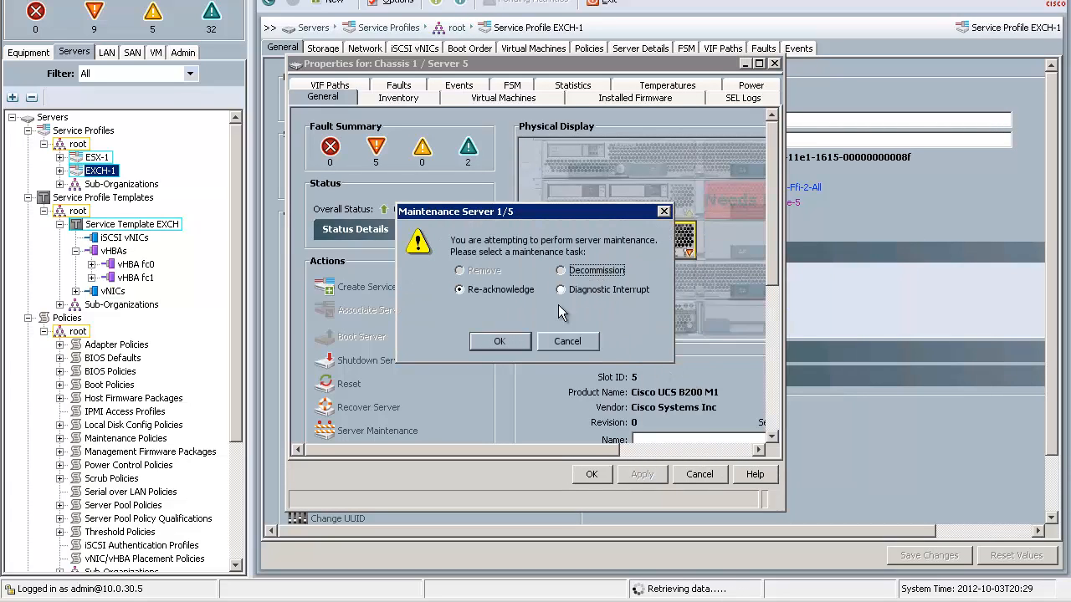
left_click(507, 342)
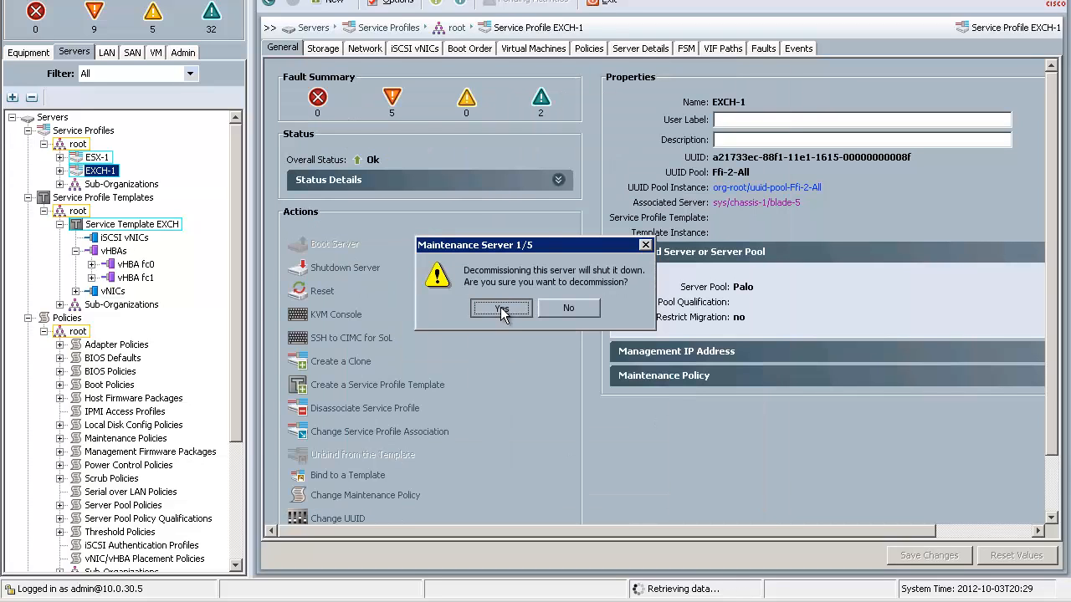
left_click(500, 308)
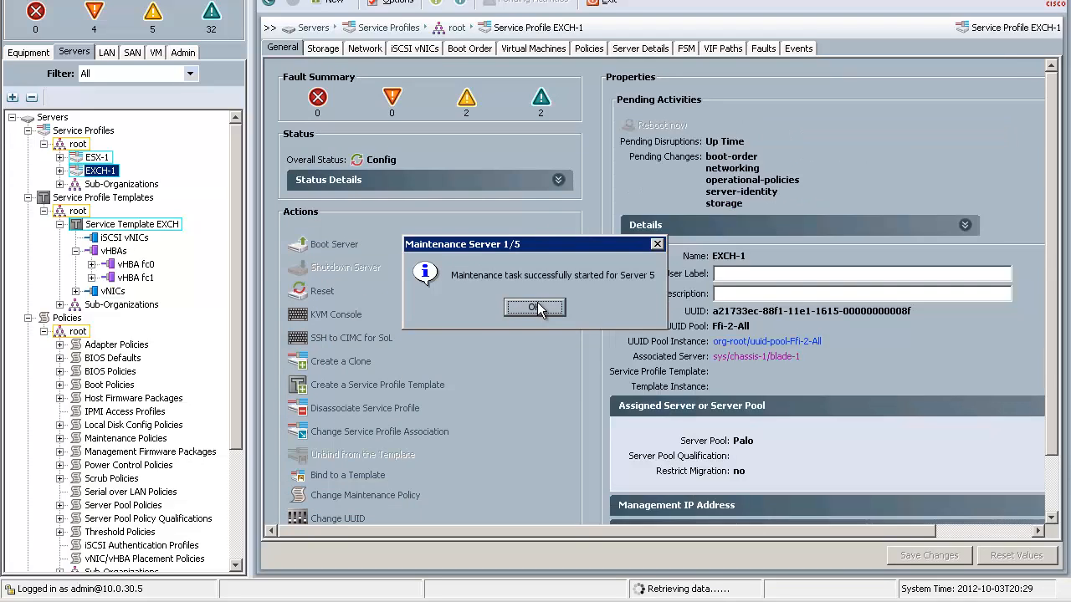
left_click(535, 308)
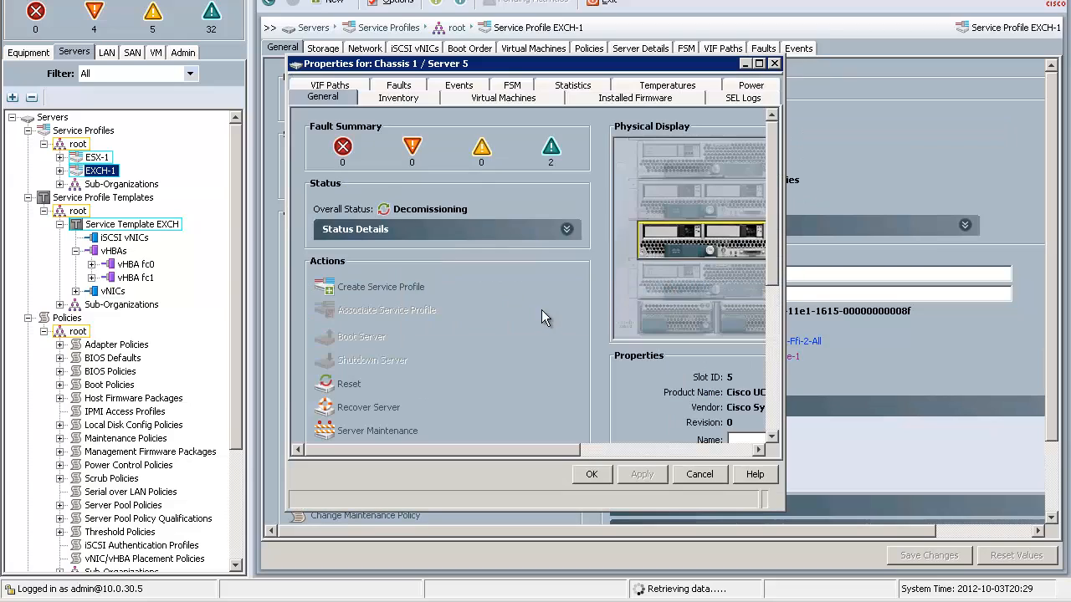
left_click(592, 474)
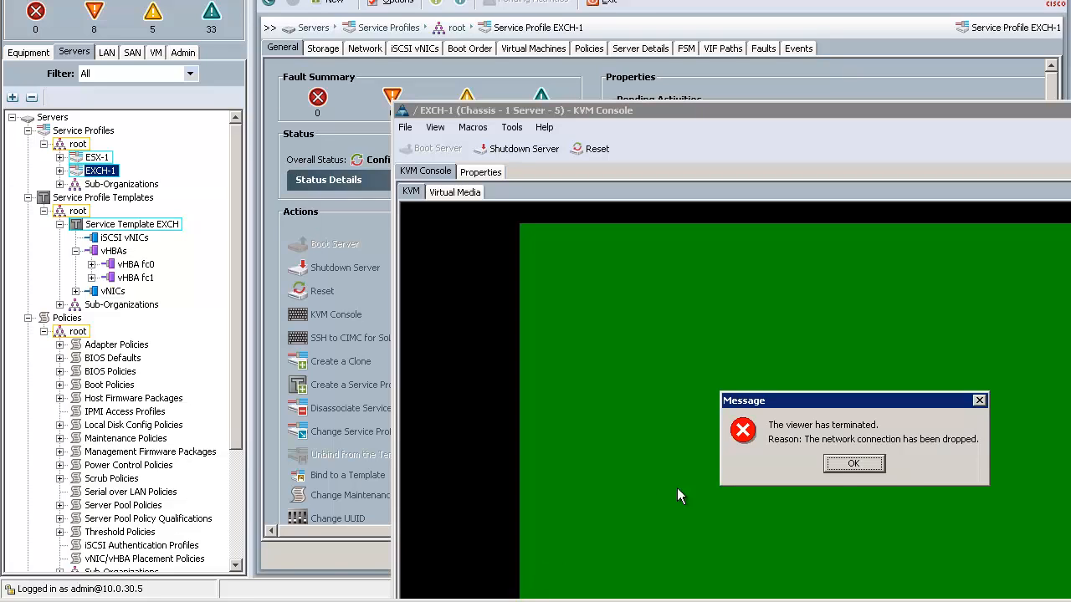
left_click(856, 467)
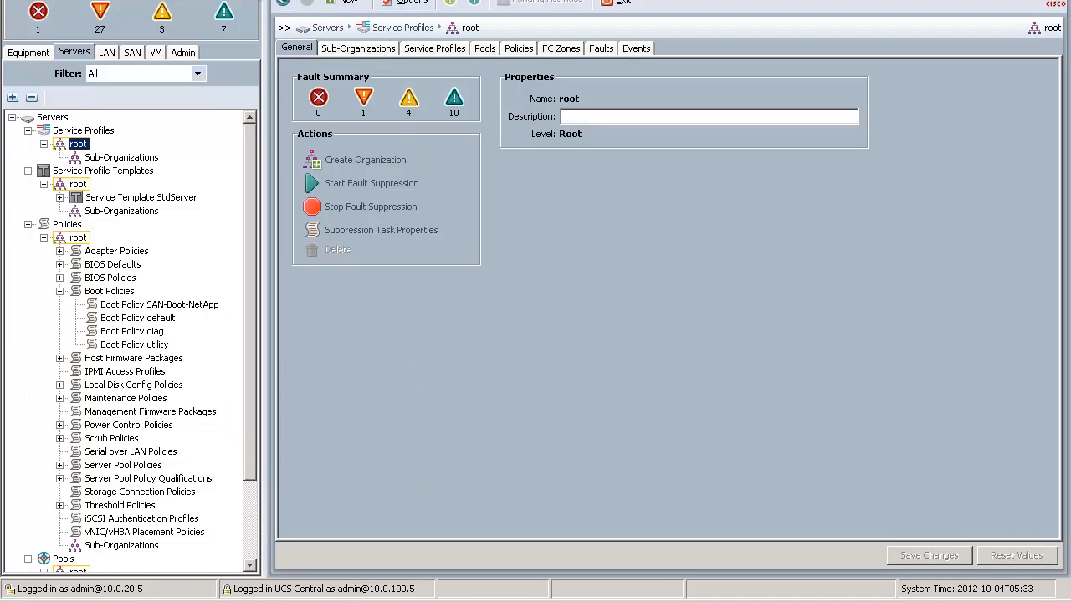
Switch to the UCS PowerTool console and display the $sfo and $bos connection sessions.
left_click(410, 601)
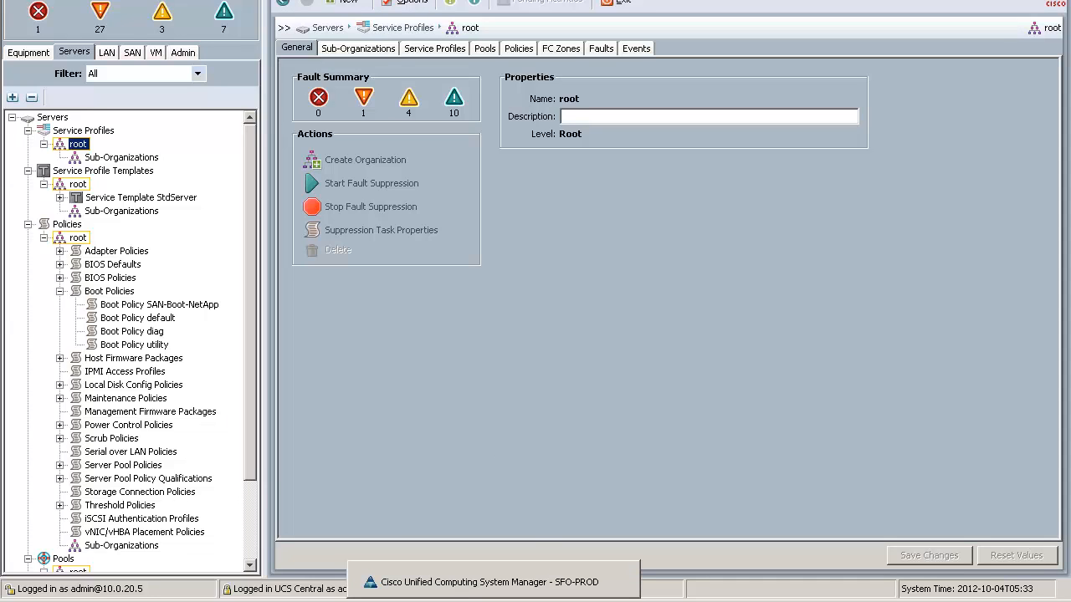
left_click(210, 224)
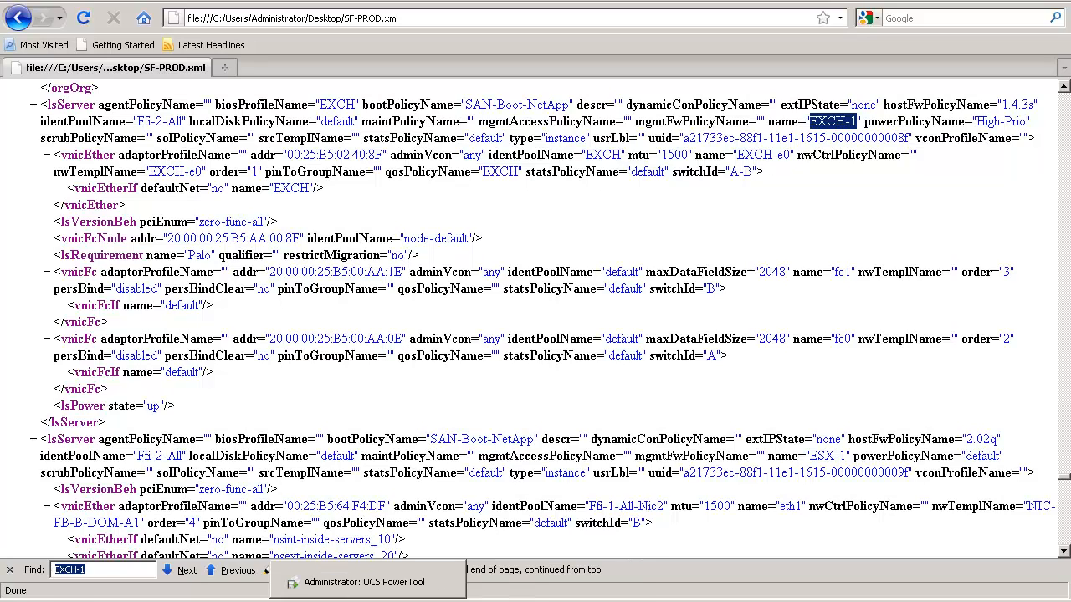
left_click(367, 601)
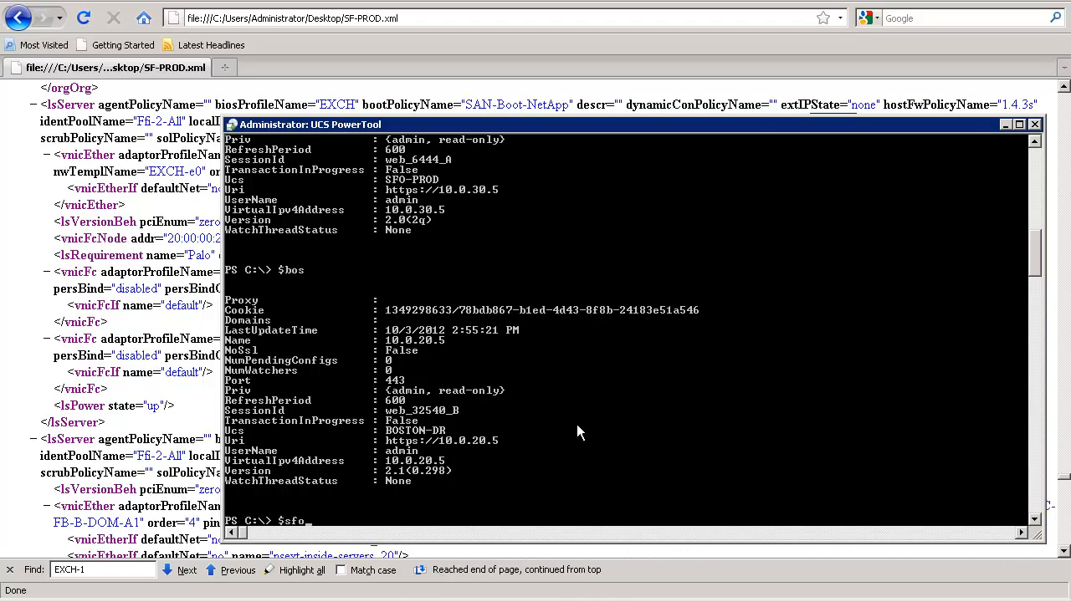
key("Return")
type("$")
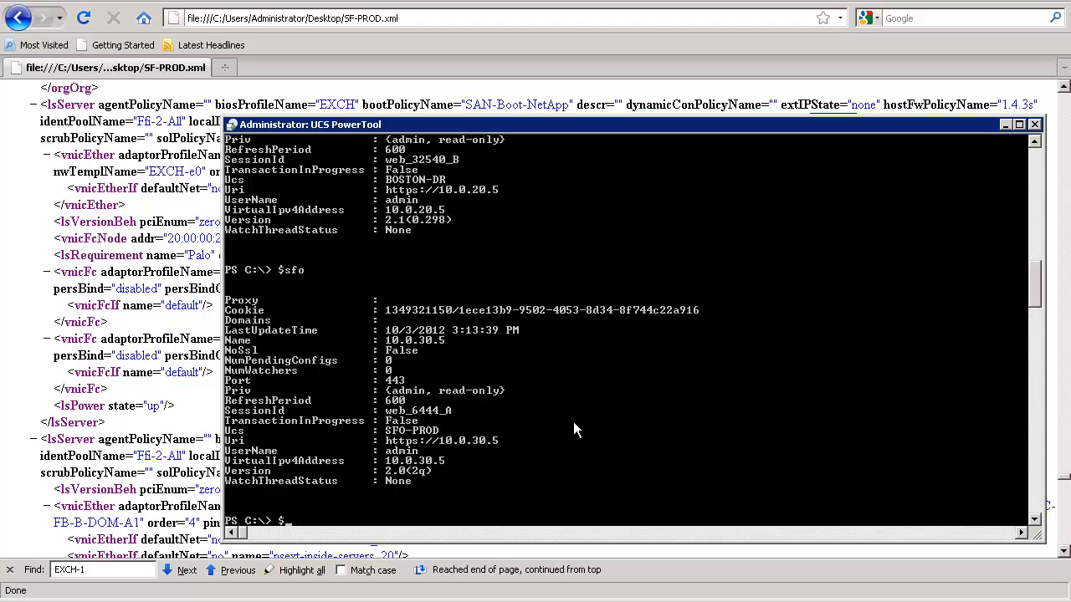
type("bos")
key("Return")
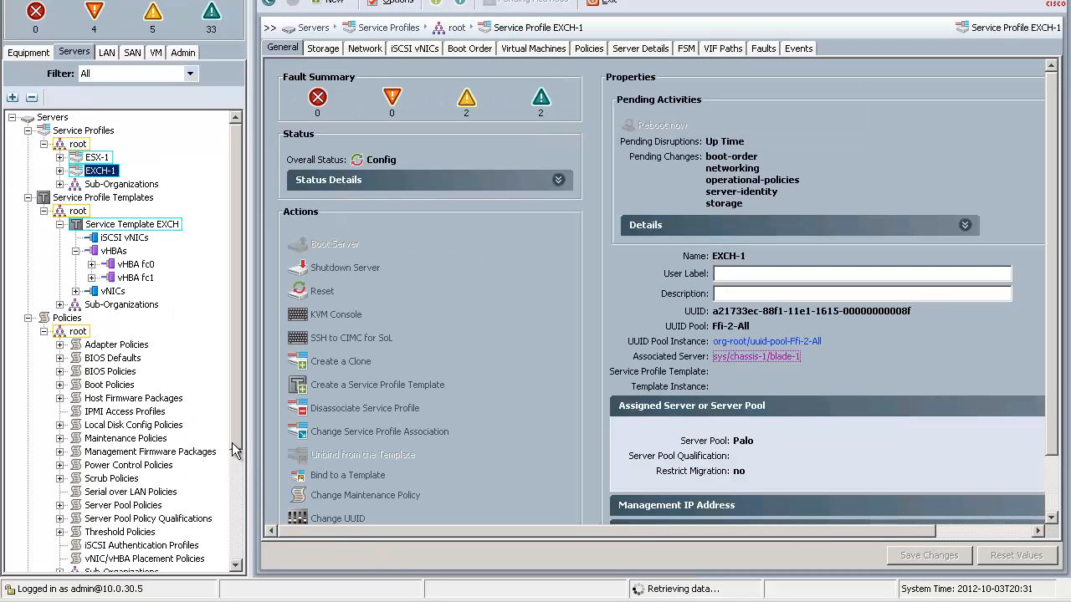
Expand the boot policies in SFO-PROD, and look at BOSTON-DR's Import Configuration dialog without importing anything.
left_click(59, 385)
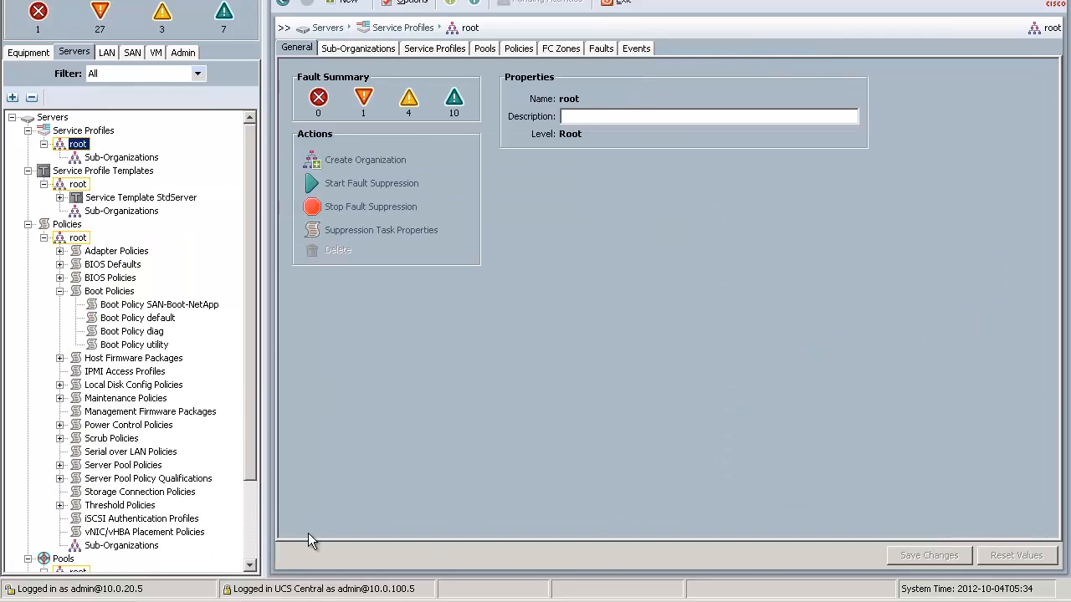
left_click(189, 50)
left_click(379, 156)
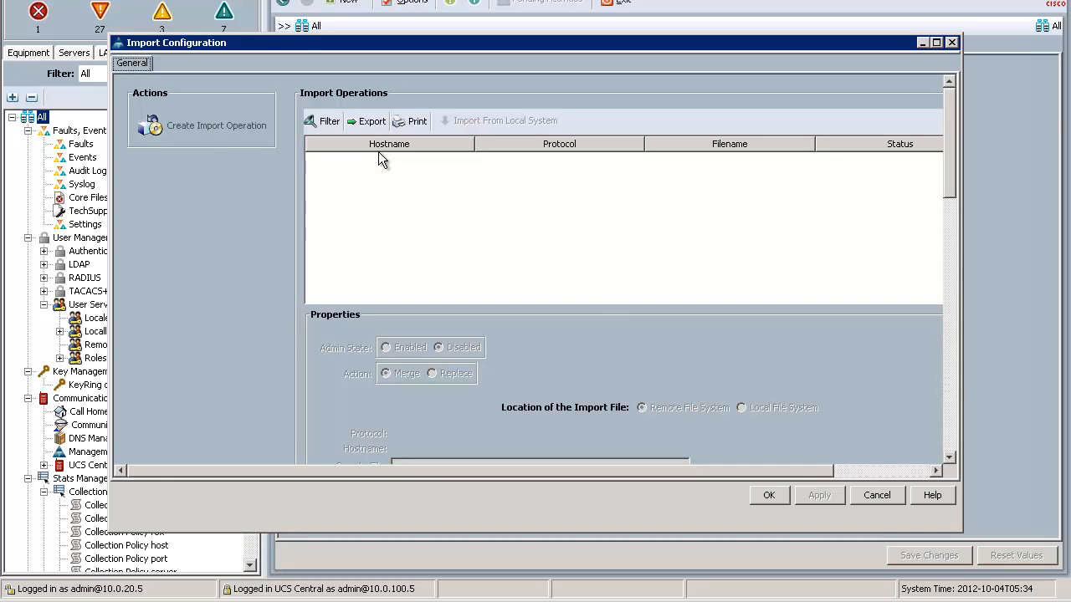
left_click(875, 496)
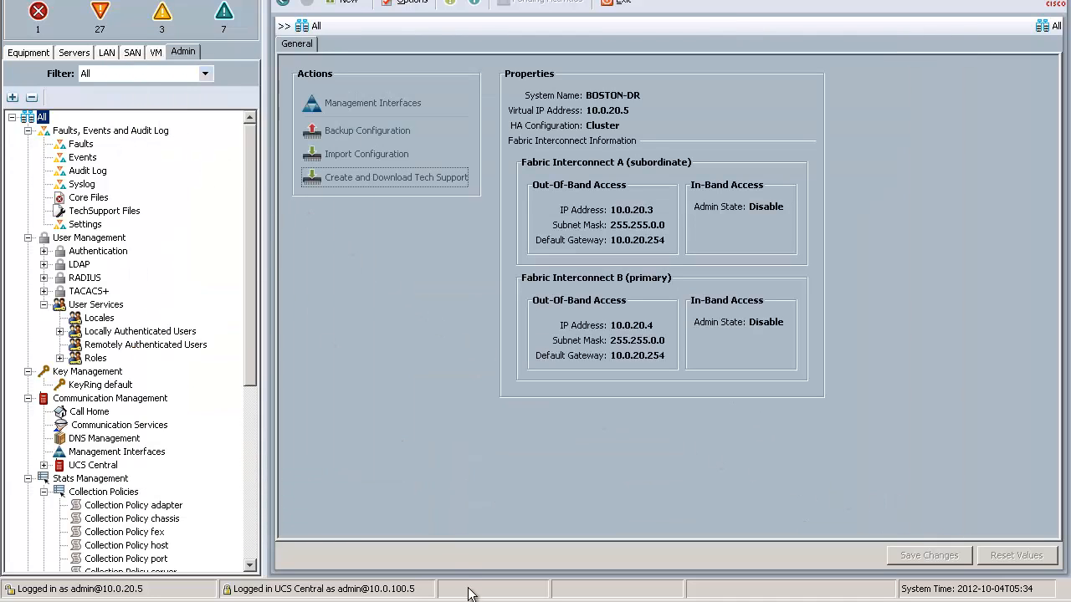
Locate the SAN-Boot-NetApp boot policy among BOSTON-DR's server policies.
left_click(77, 52)
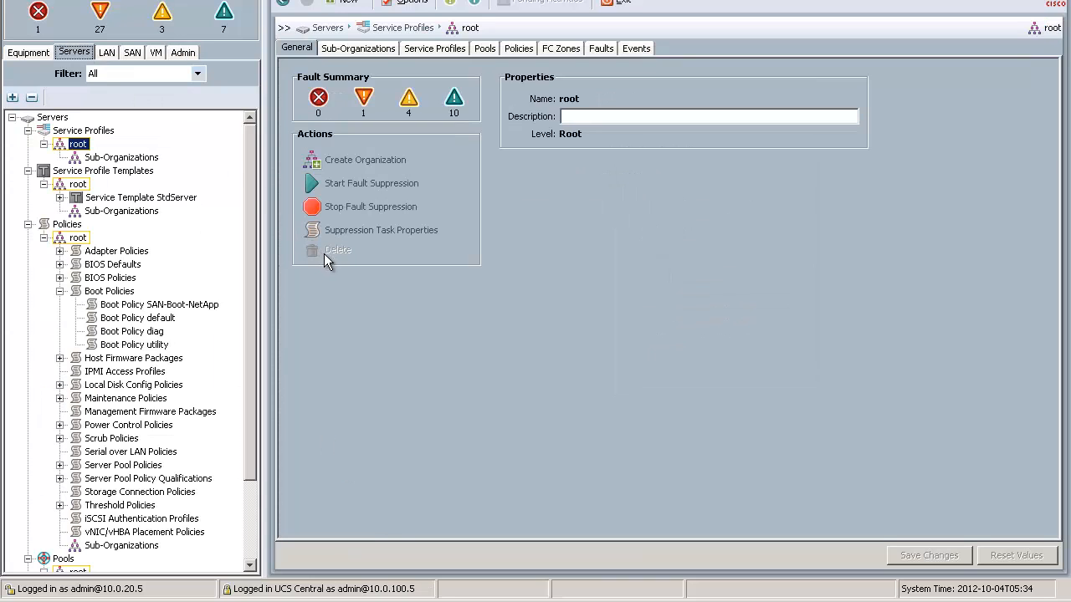
left_click(209, 307)
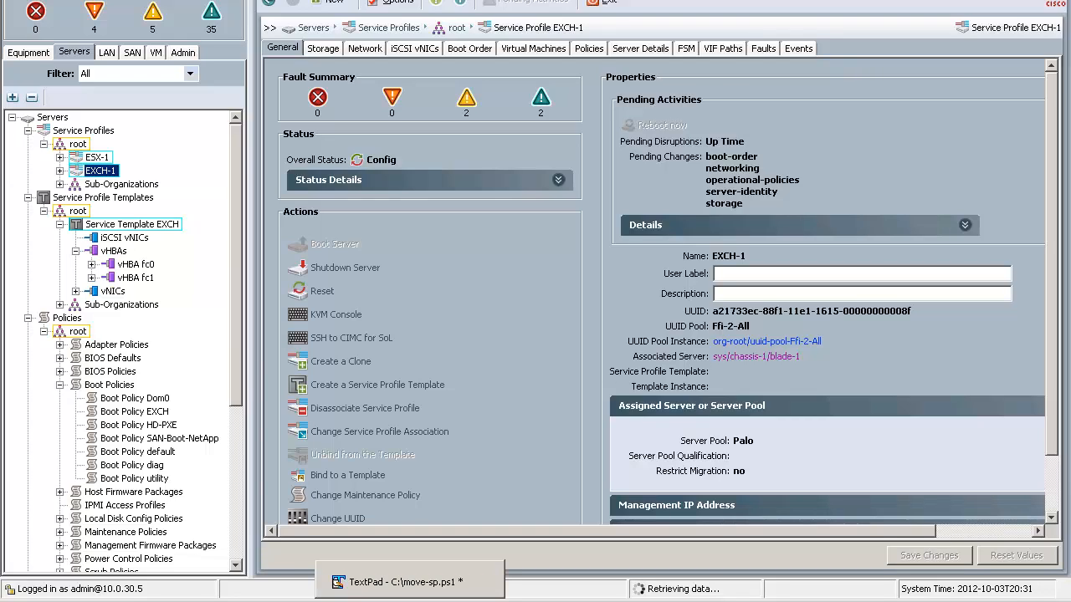
Switch to move-sp.ps1 in TextPad and highlight the Write-Host line announcing which service profile moves between the UCS domains.
left_click(410, 588)
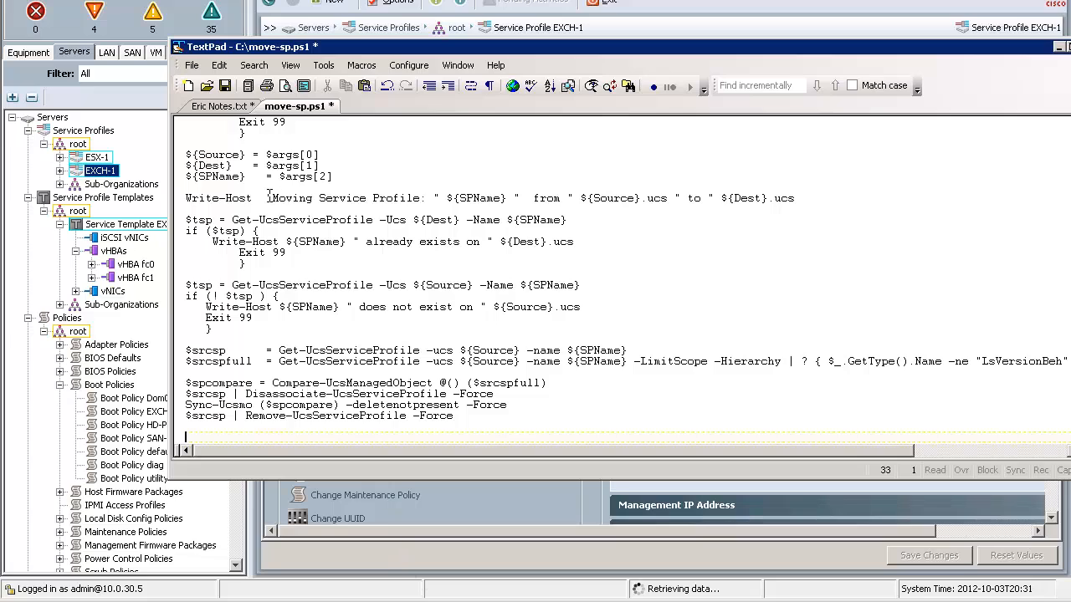
left_click_drag(279, 198, 846, 198)
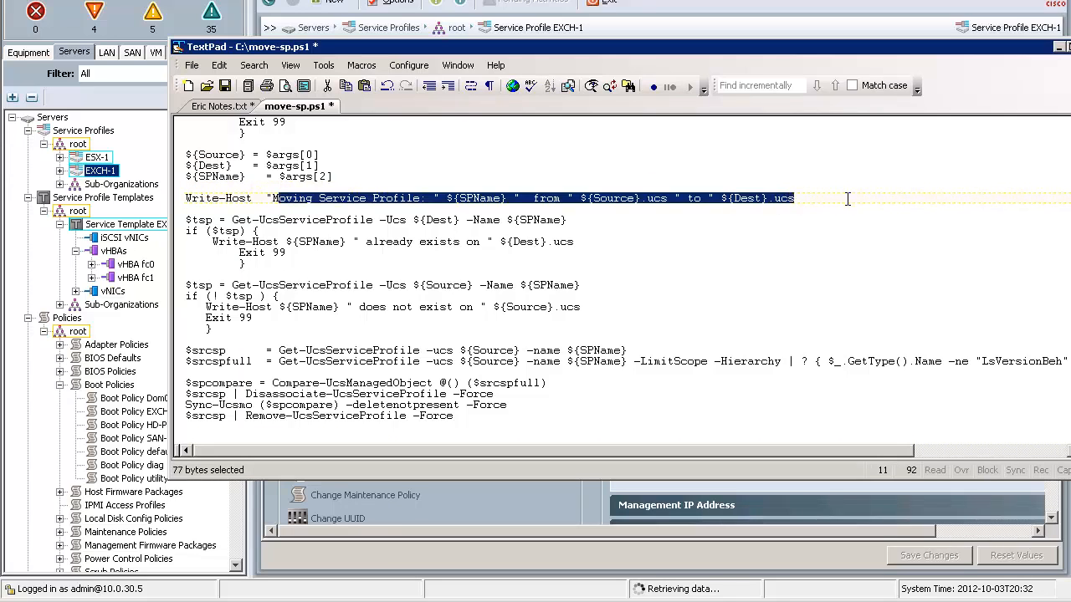
left_click(679, 285)
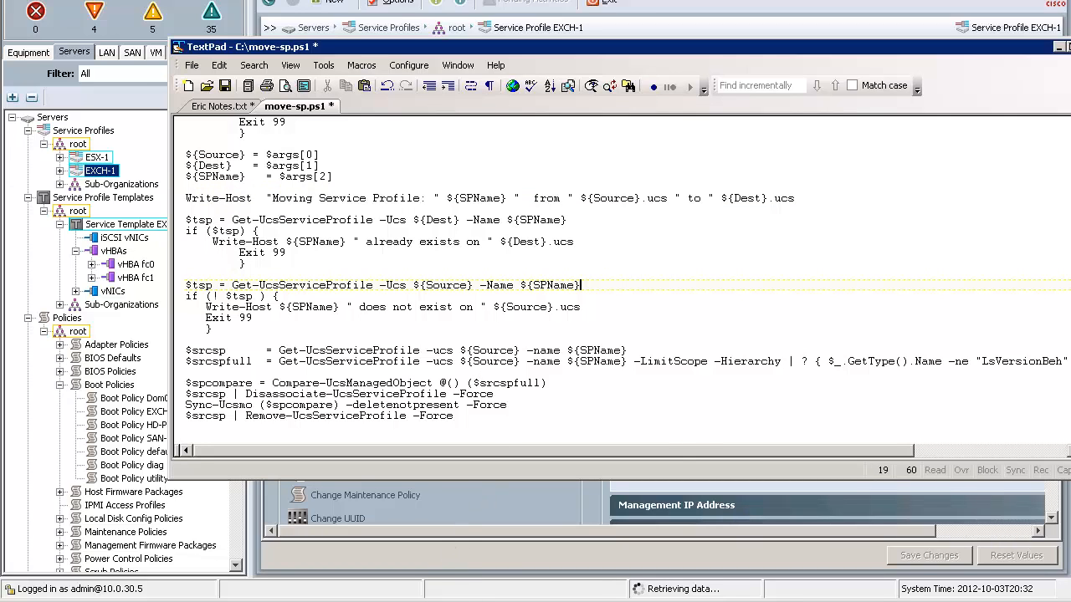
Return to SFO-PROD's UCS Manager and view the storage configuration of service profile EXCH-1, including its WWNN and vHBAs.
key("alt+Tab")
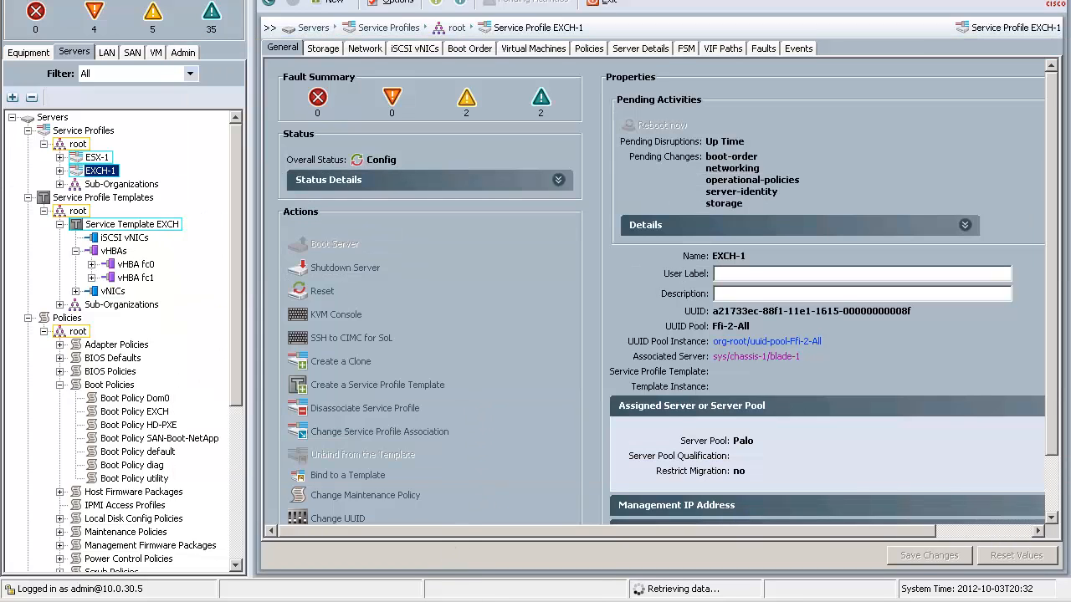
left_click(320, 49)
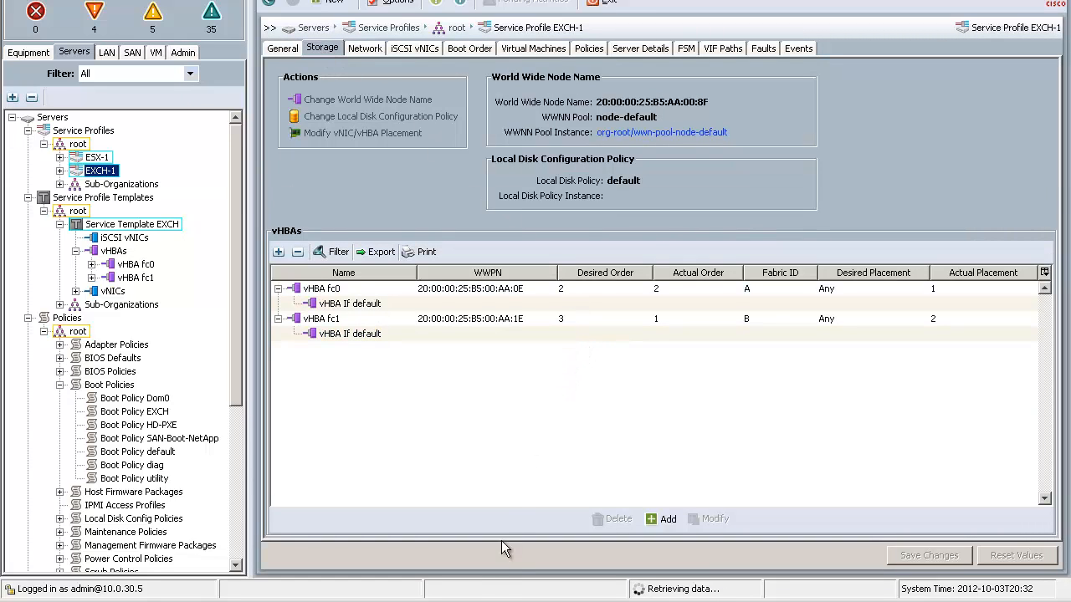
Switch back to move-sp.ps1 in TextPad and highlight the Sync-Ucsmo ($spcompare) -deletenotpresent -Force line.
key("alt+Tab")
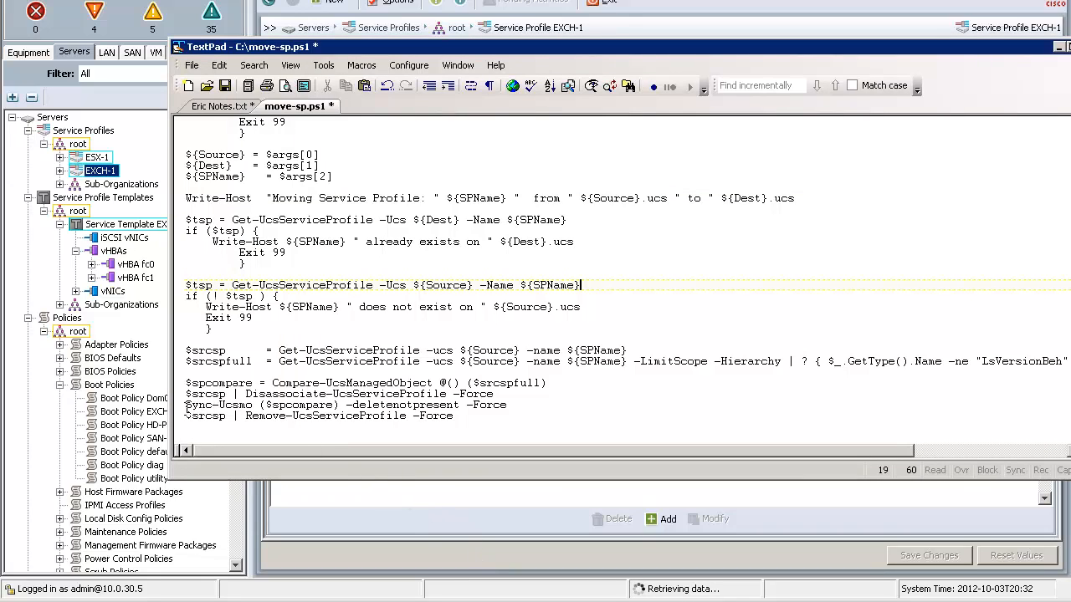
left_click(178, 408)
left_click_drag(182, 408, 523, 416)
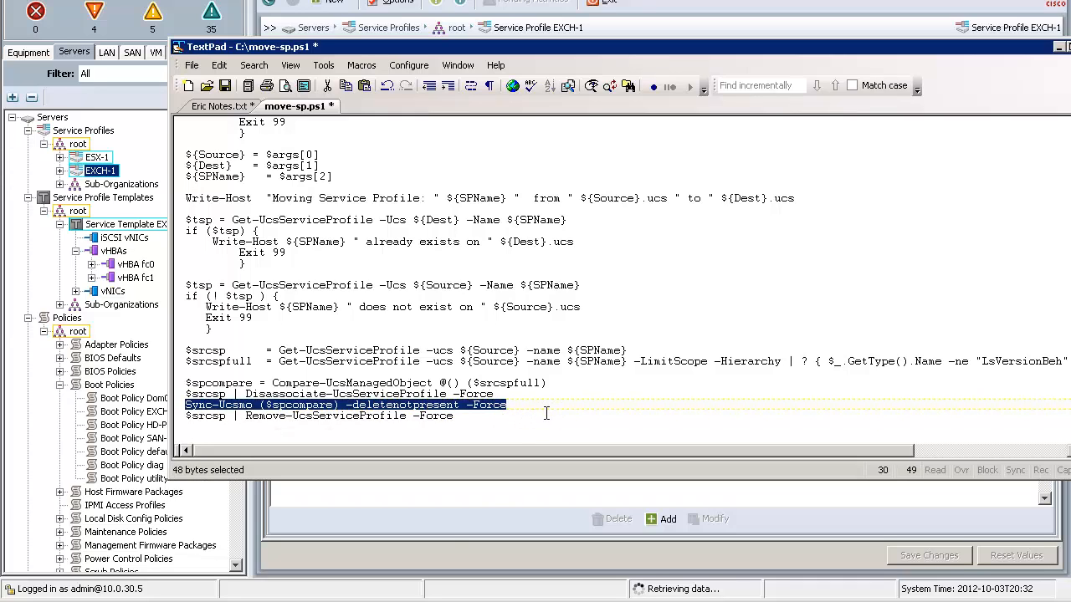
Switch to the UCS PowerTool console and run .\move-sp.ps1 $sfo $bos EXCH-1 to move the service profile to BOSTON-DR.
mouse_move(368, 600)
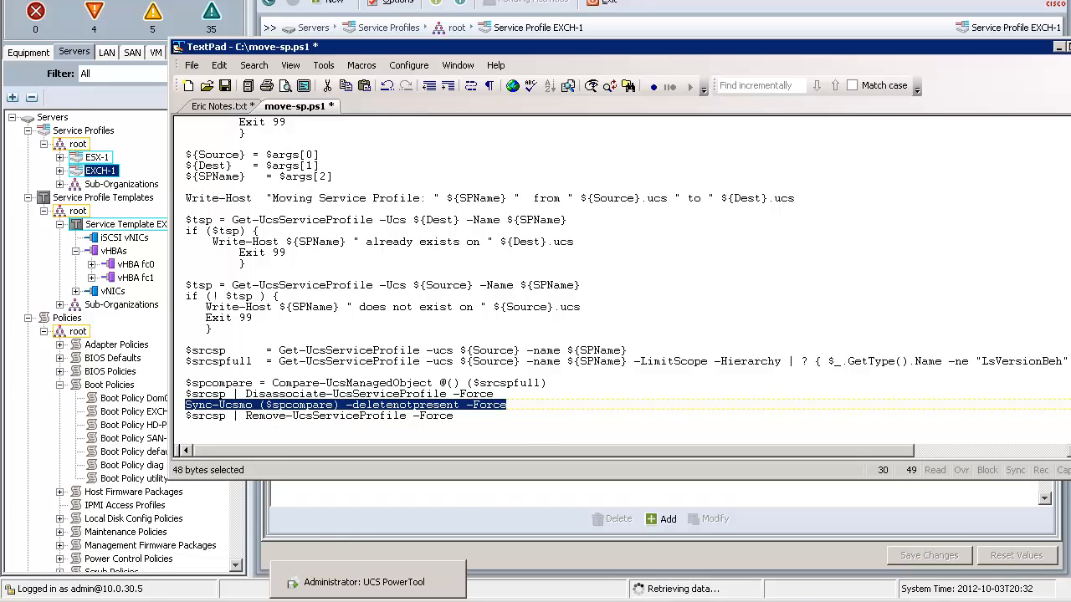
left_click(368, 582)
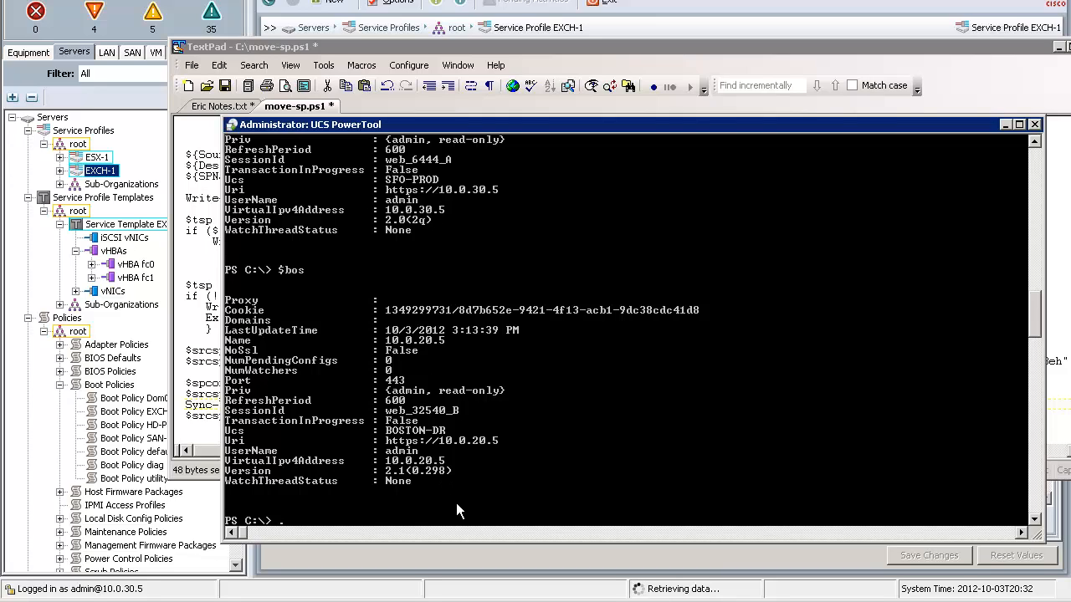
type("\\move")
key("Tab")
type("$sfo $bos EXCH-1")
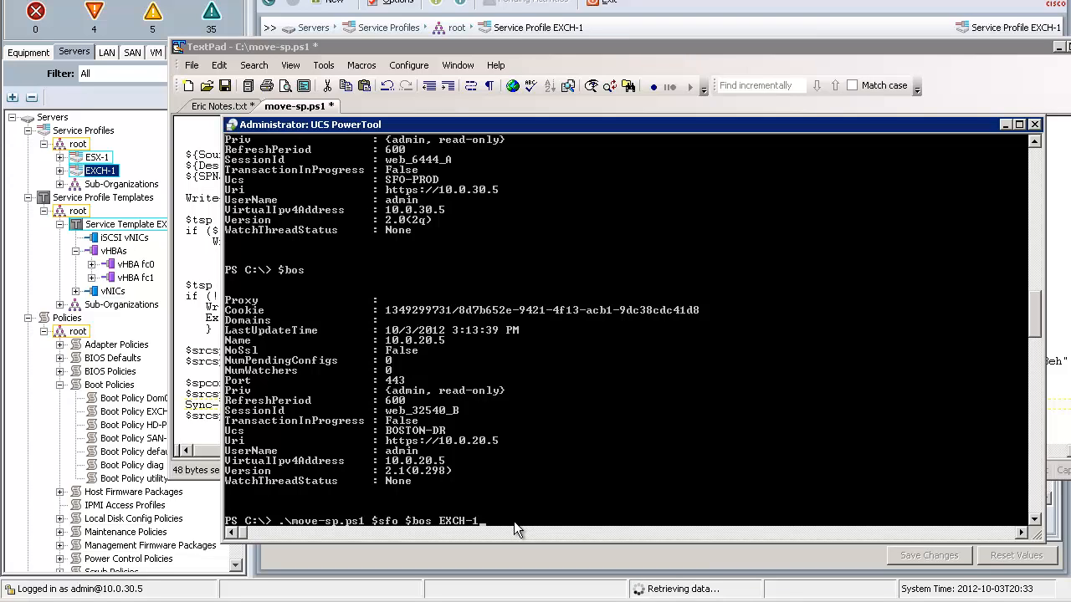
key("Return")
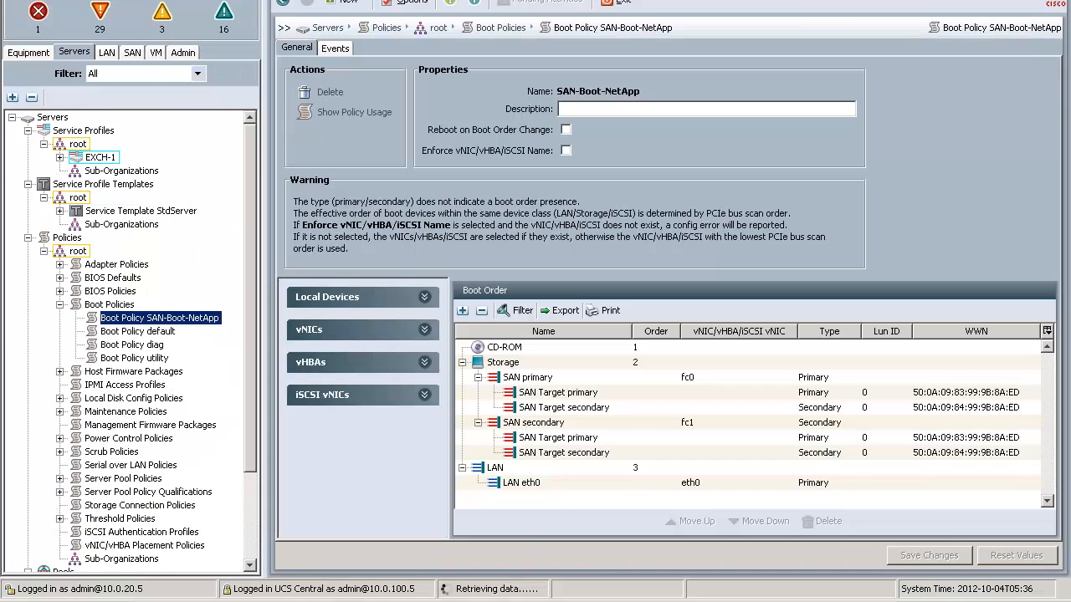
Open service profile EXCH-1 in BOSTON-DR and view its storage configuration, including its WWNN and vHBAs.
left_click(97, 159)
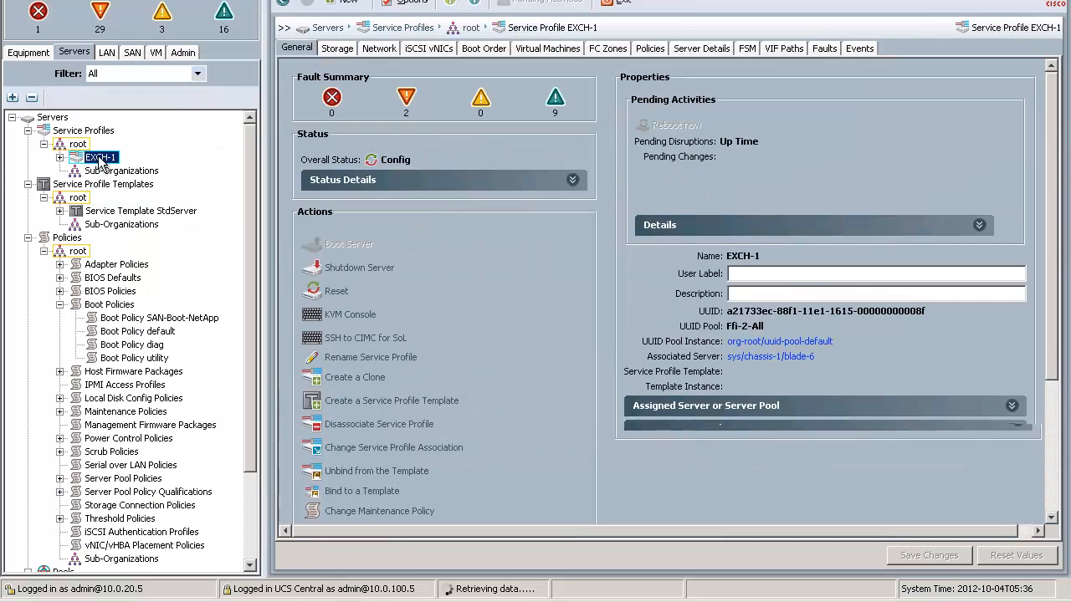
left_click(338, 49)
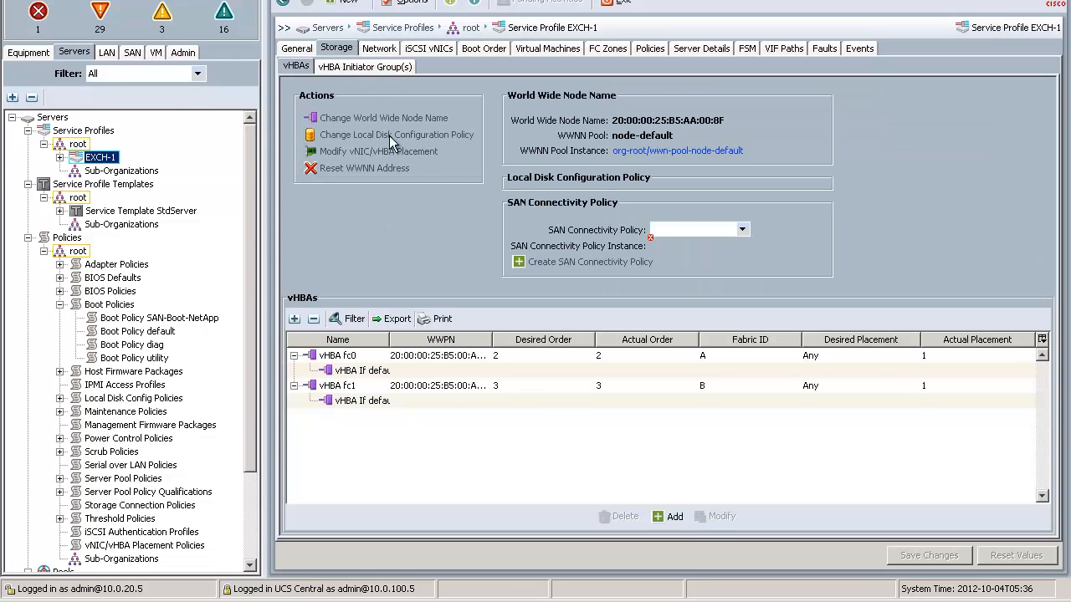